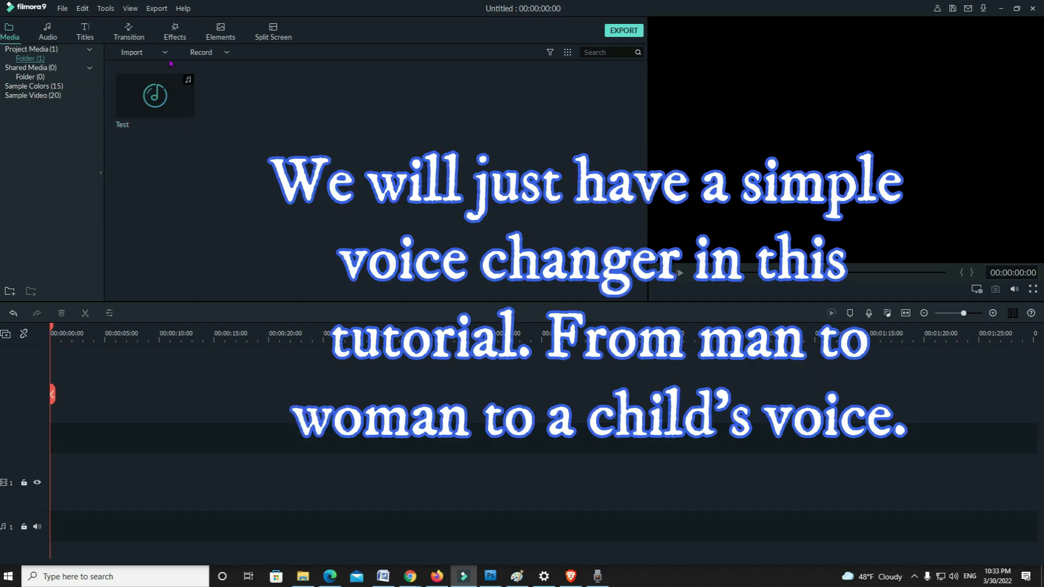
Place the Test audio clip at the start of audio track 1 and return the playhead to the beginning
left_click(165, 54)
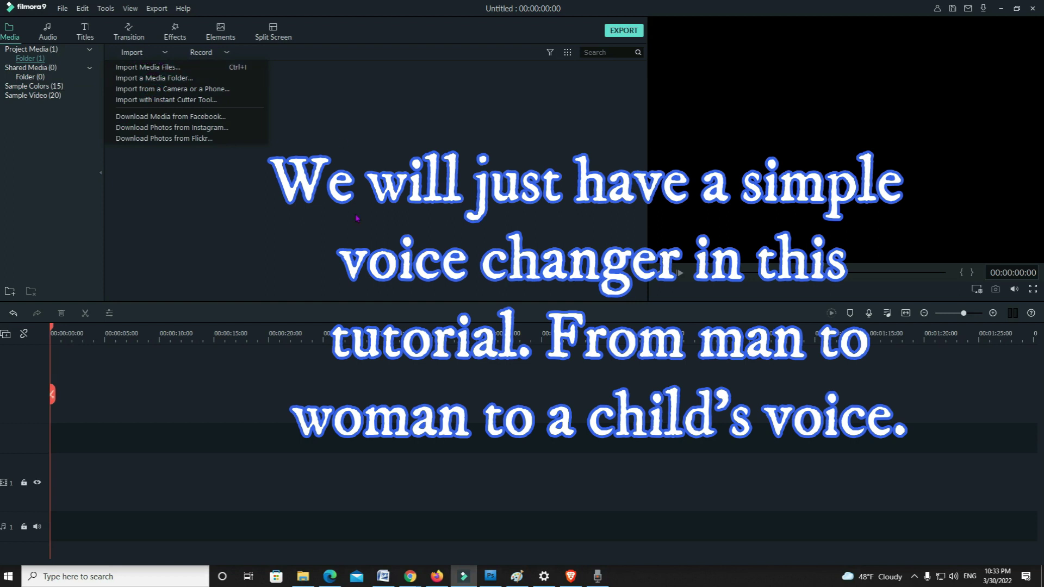
left_click(193, 224)
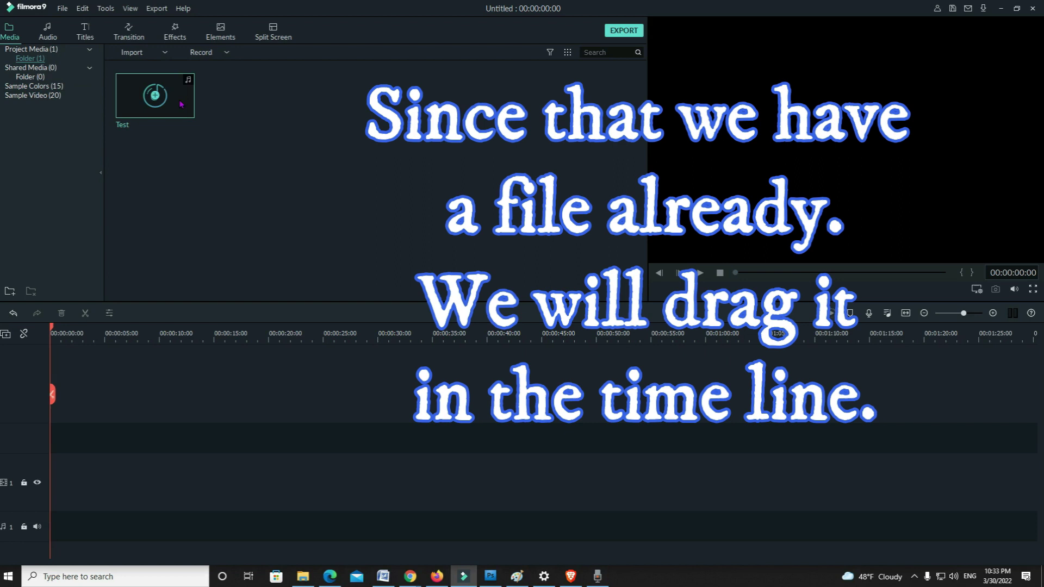
left_click_drag(181, 103, 49, 519)
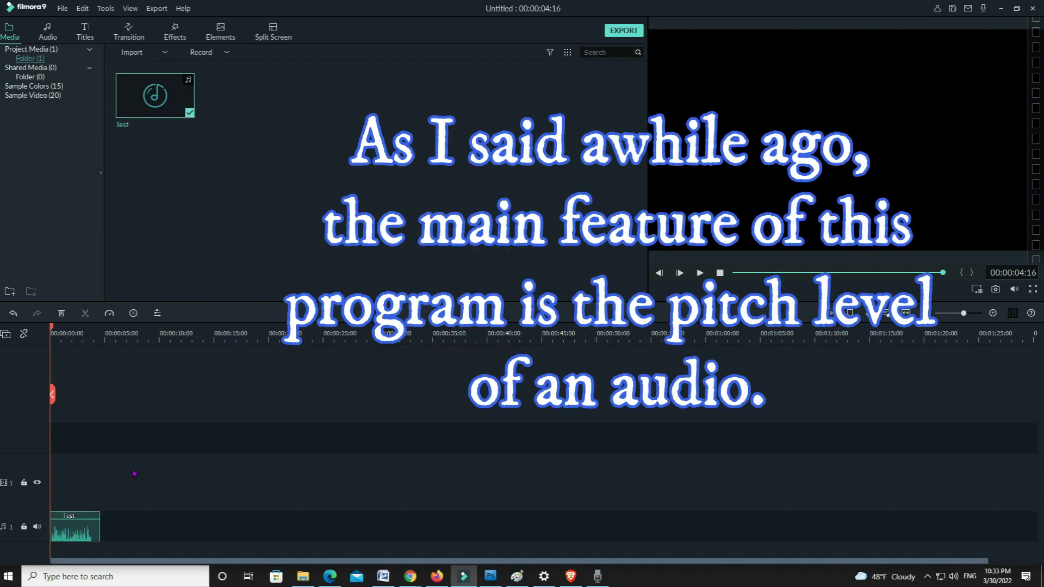
left_click(737, 272)
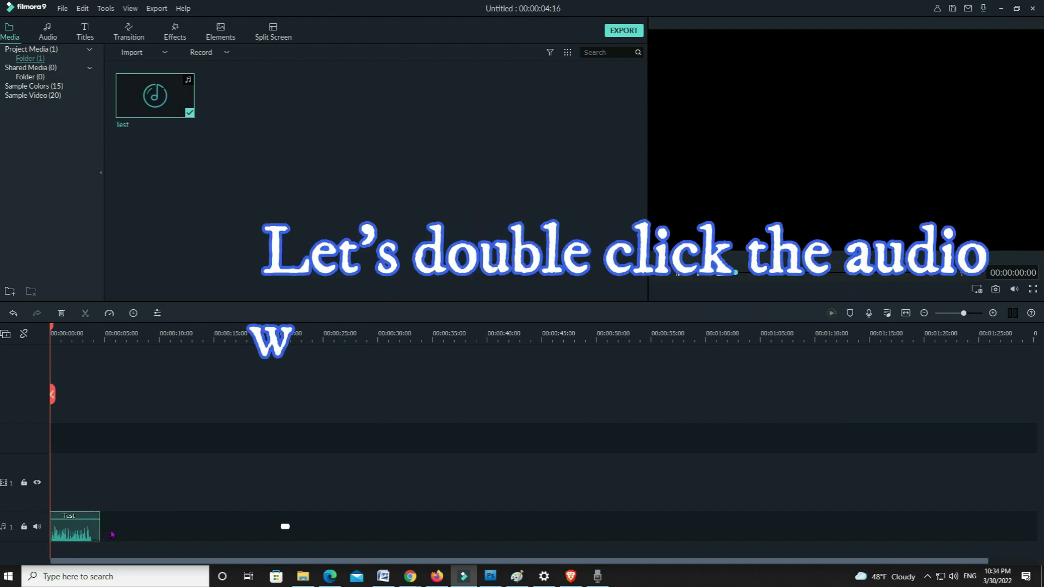
Open the audio settings of the Test clip on the timeline and play its original voice from the start
left_click(77, 536)
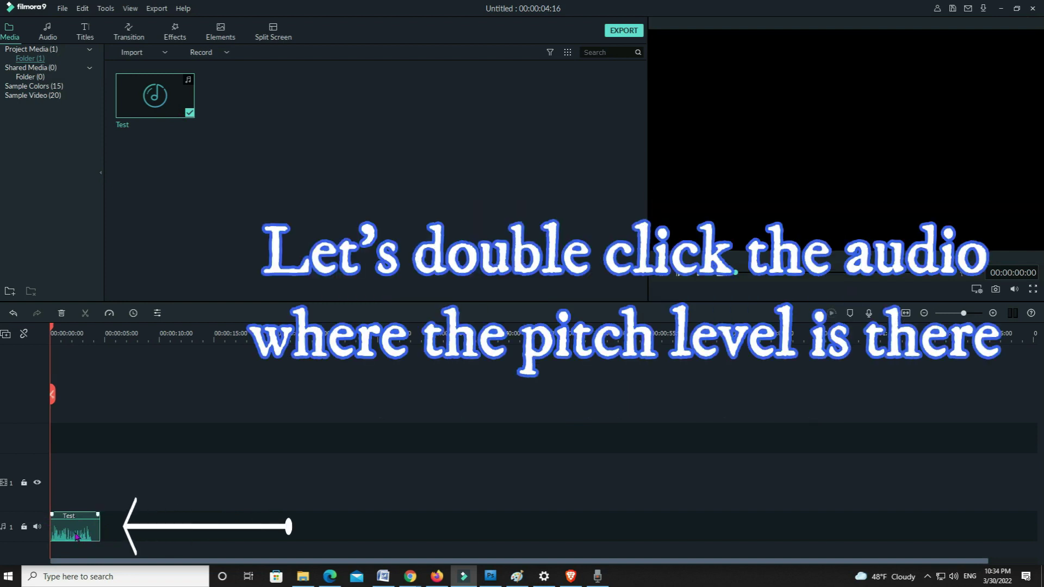
double_click(77, 536)
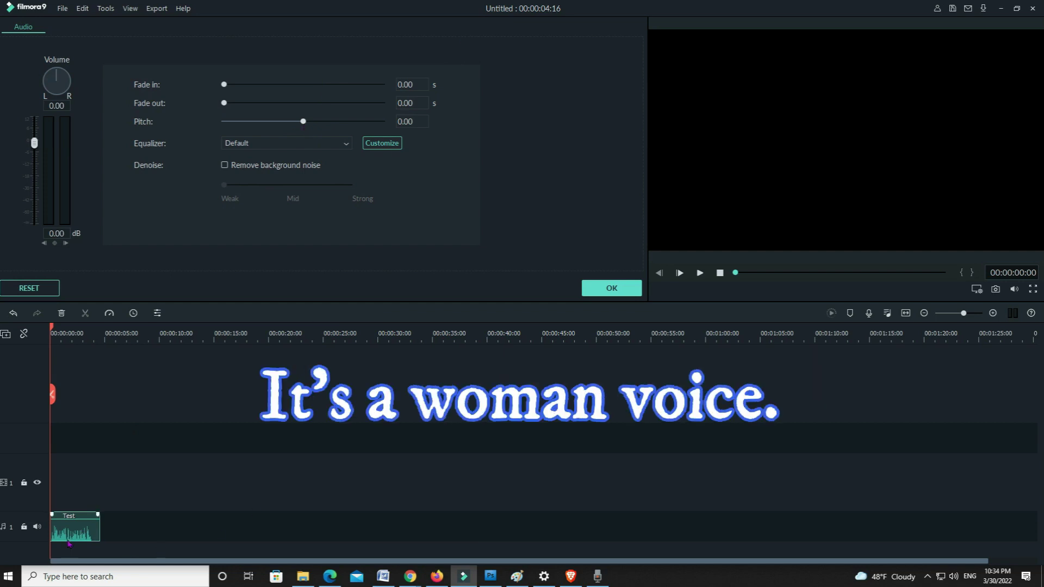
left_click(703, 278)
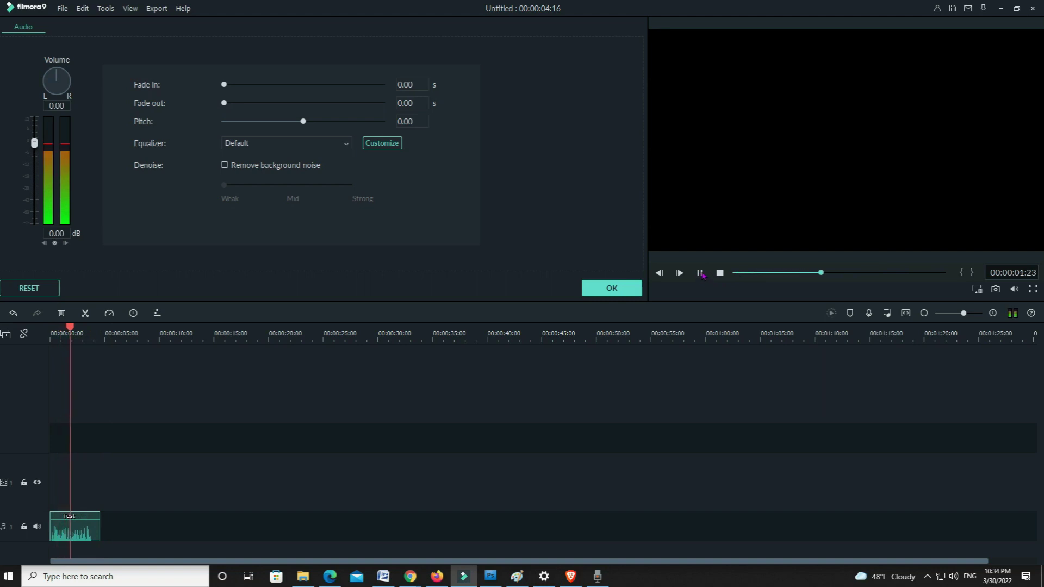
key("space")
left_click(735, 273)
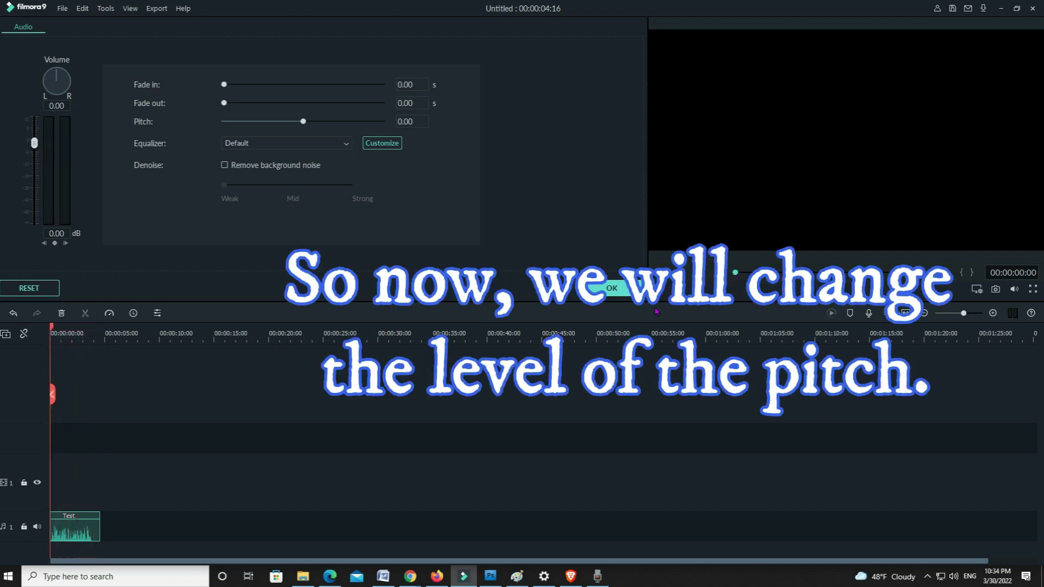
left_click(74, 540)
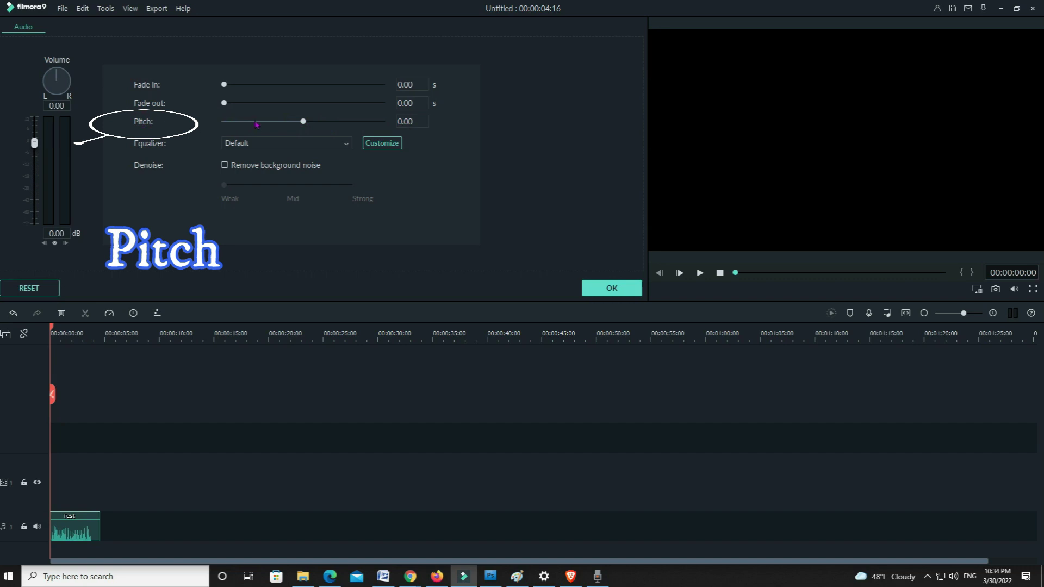
Lower the Test clip's pitch to -11 and play the clip to hear the deep male voice
left_click_drag(304, 122, 237, 124)
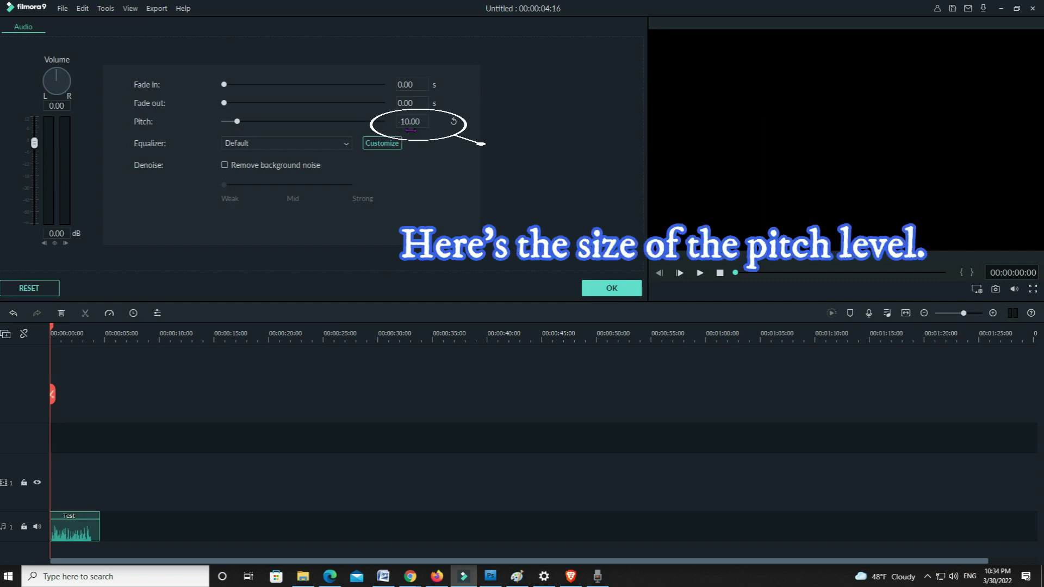
left_click_drag(237, 118, 231, 119)
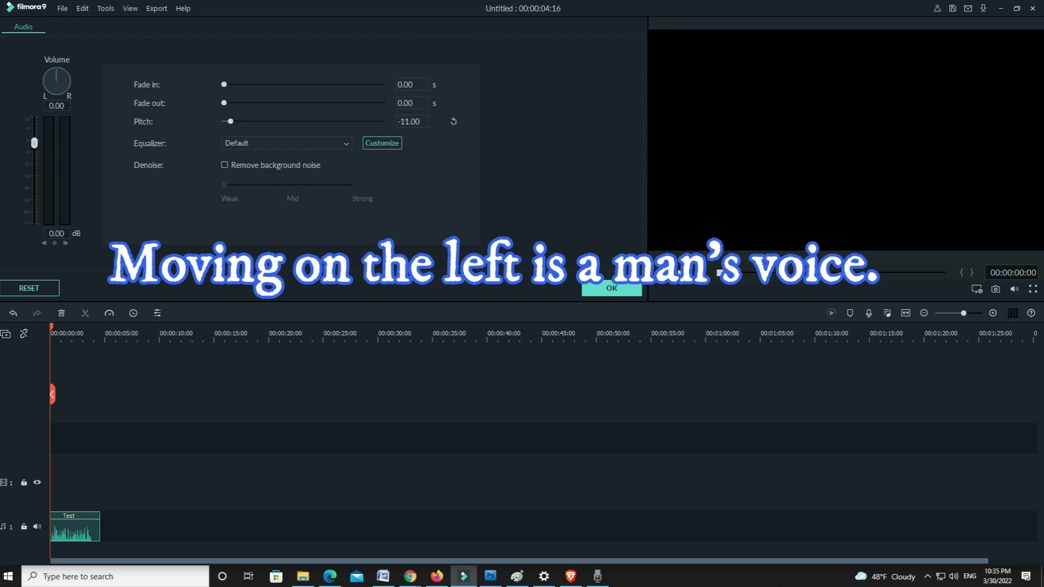
left_click(700, 273)
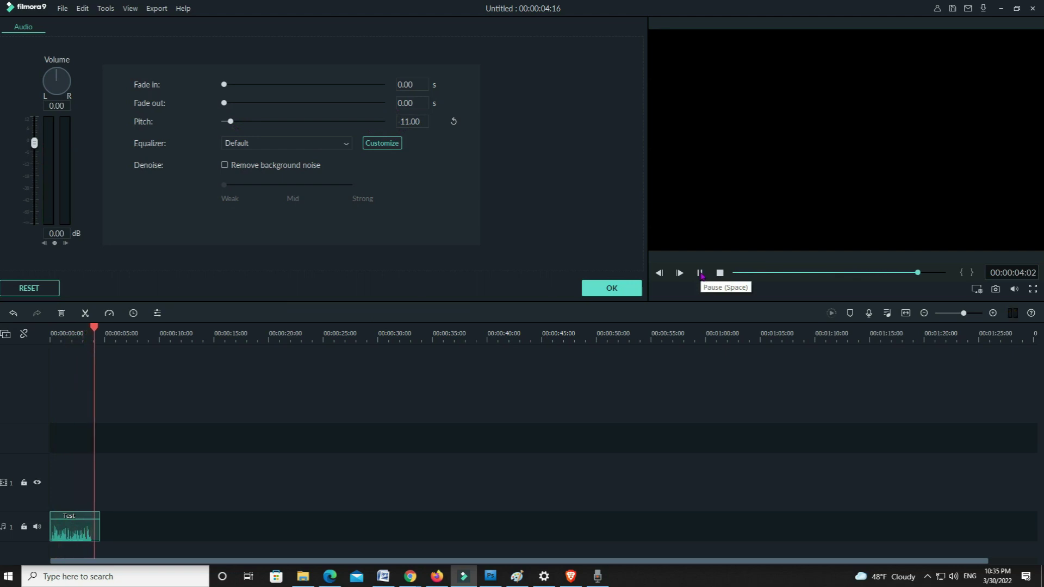
left_click(699, 272)
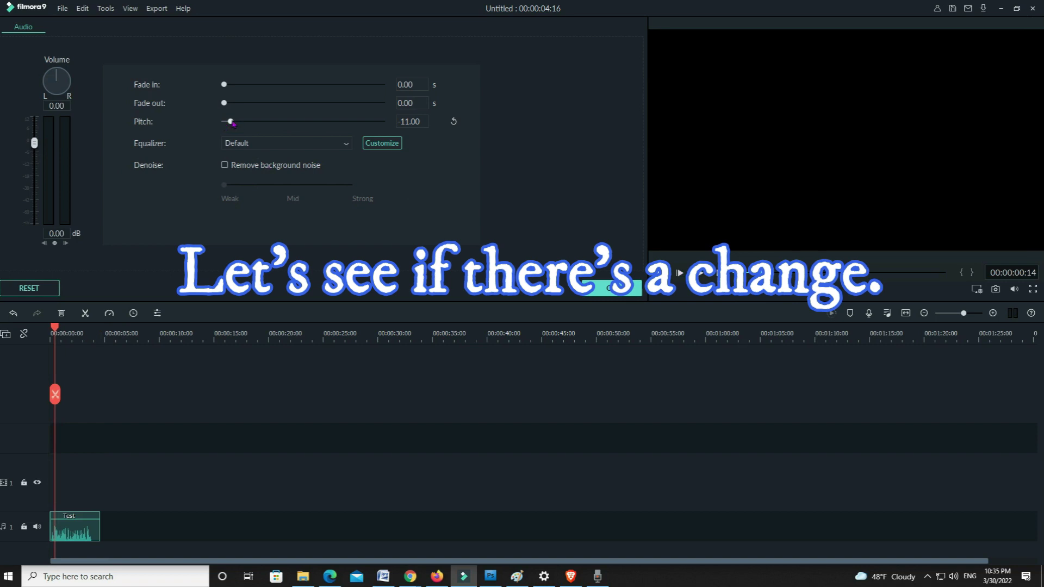
Set the clip's pitch to -9, play it from the start, and return the playhead to the beginning
left_click_drag(233, 124, 244, 126)
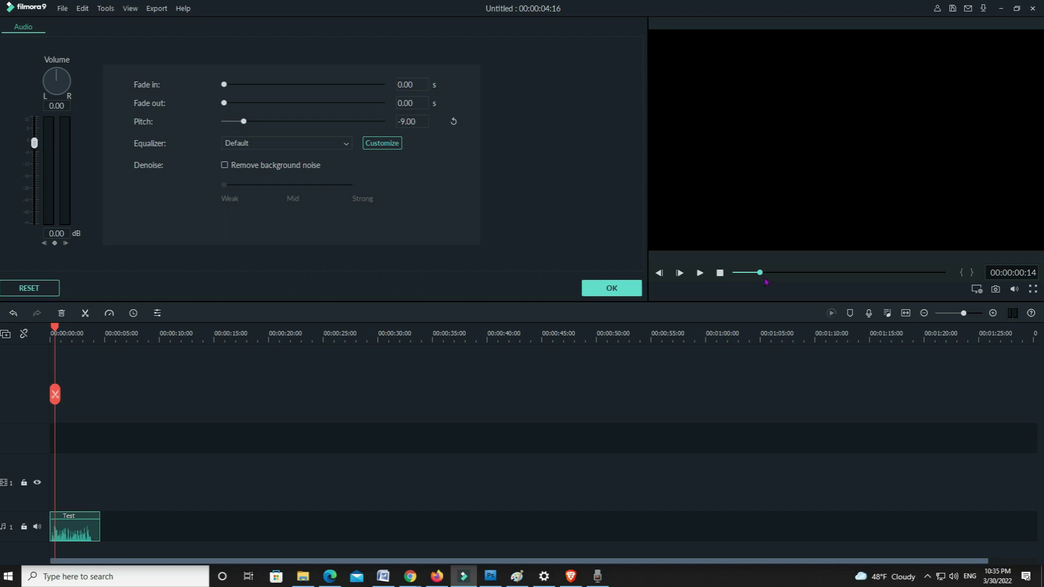
left_click_drag(760, 275, 735, 273)
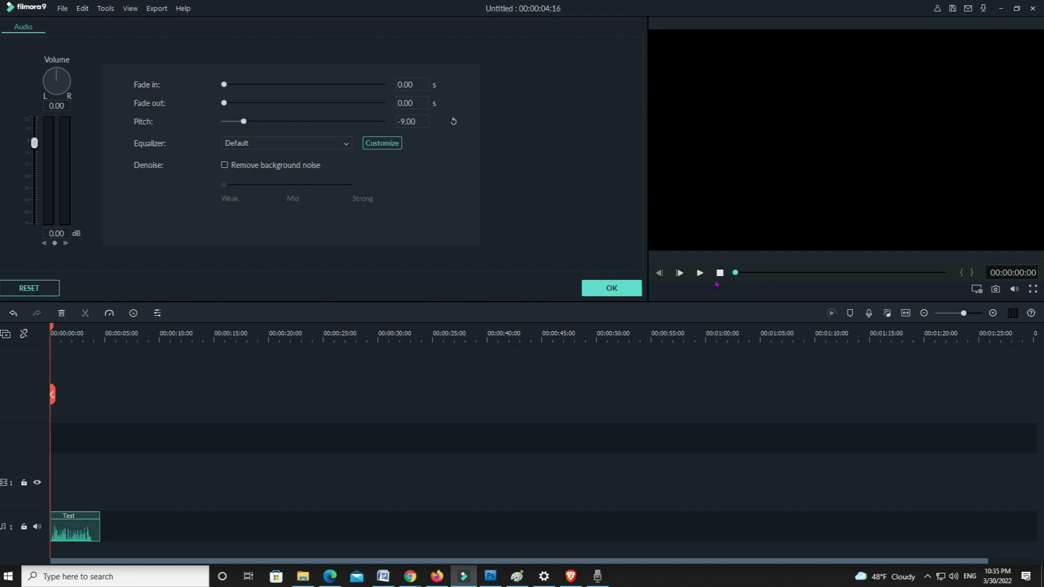
left_click(700, 274)
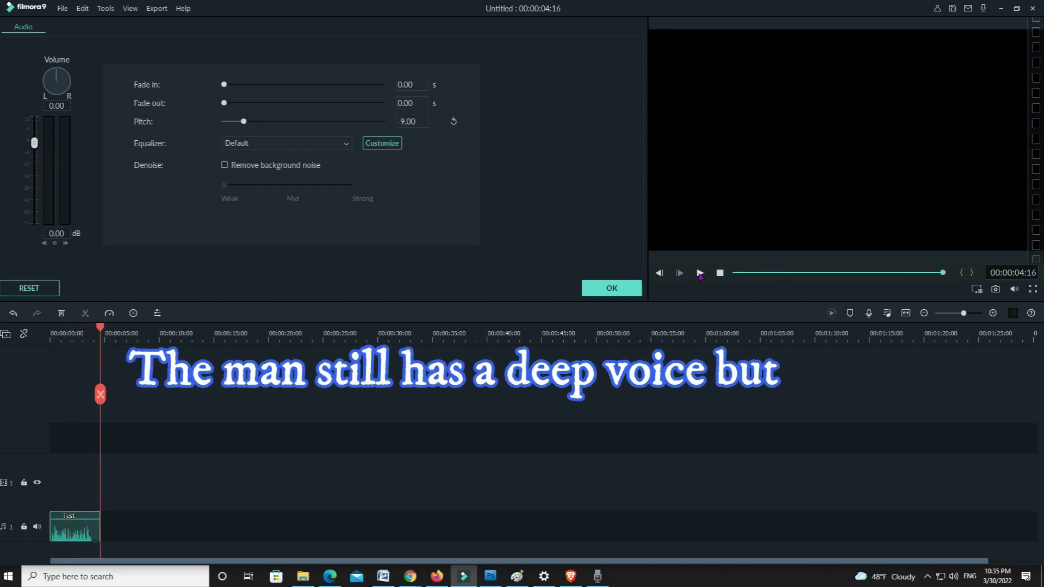
left_click(700, 274)
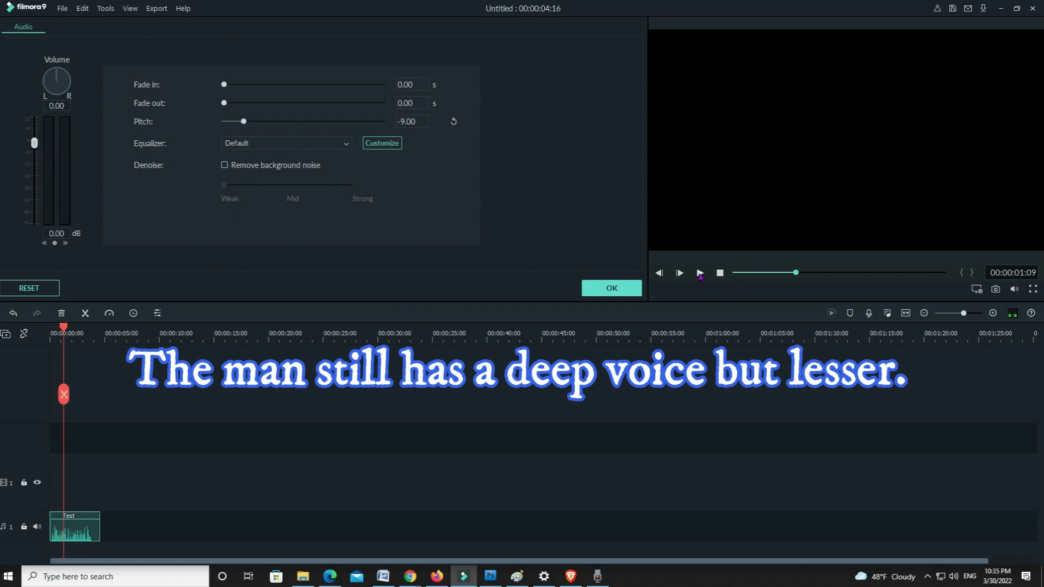
left_click(736, 274)
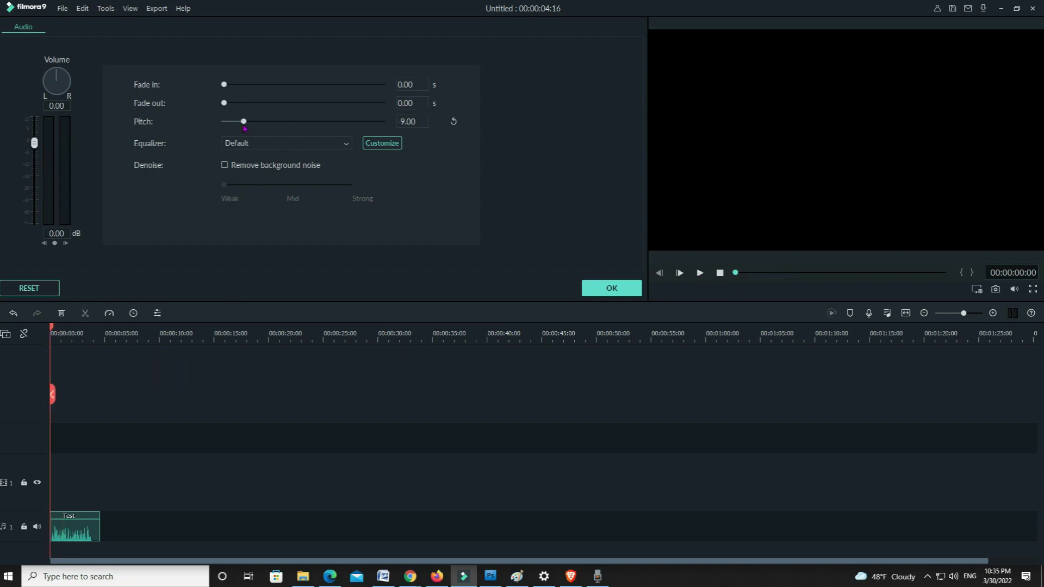
Set the clip's pitch to -6, preview the voice, and bring the playhead back to the beginning
left_click_drag(244, 127, 264, 131)
left_click(700, 274)
key("space")
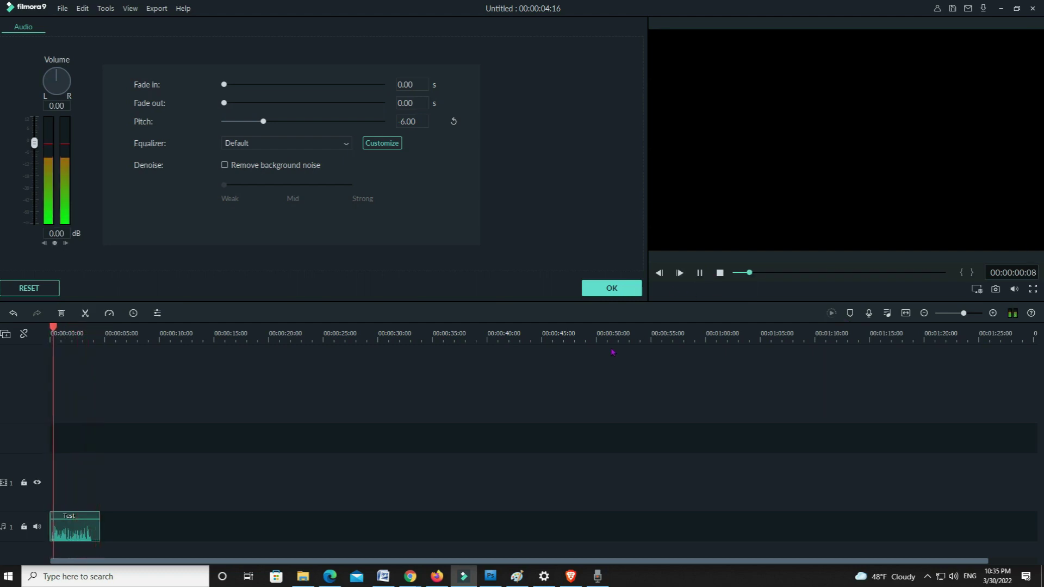
left_click(700, 273)
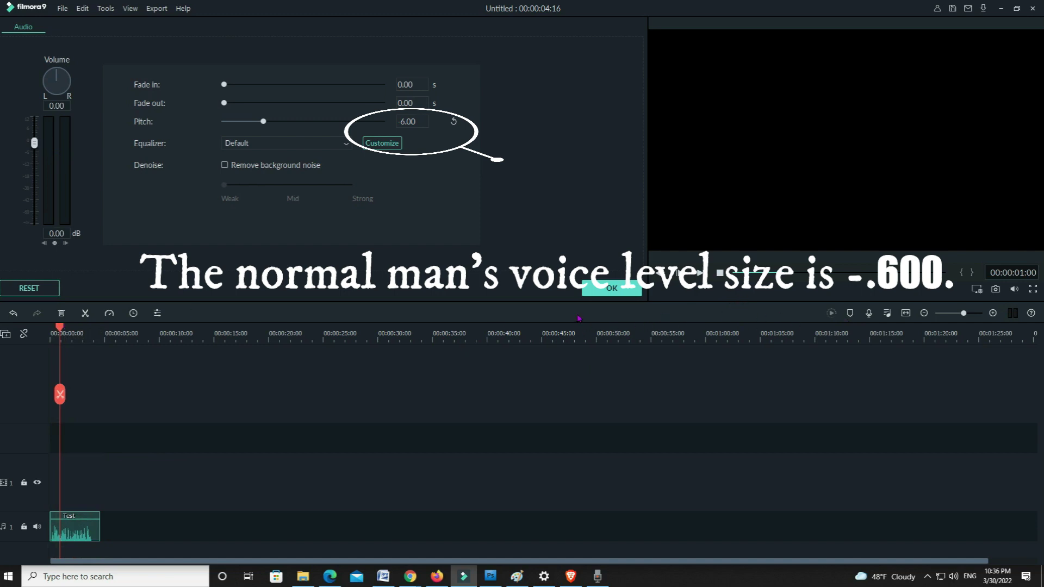
left_click_drag(786, 273, 735, 281)
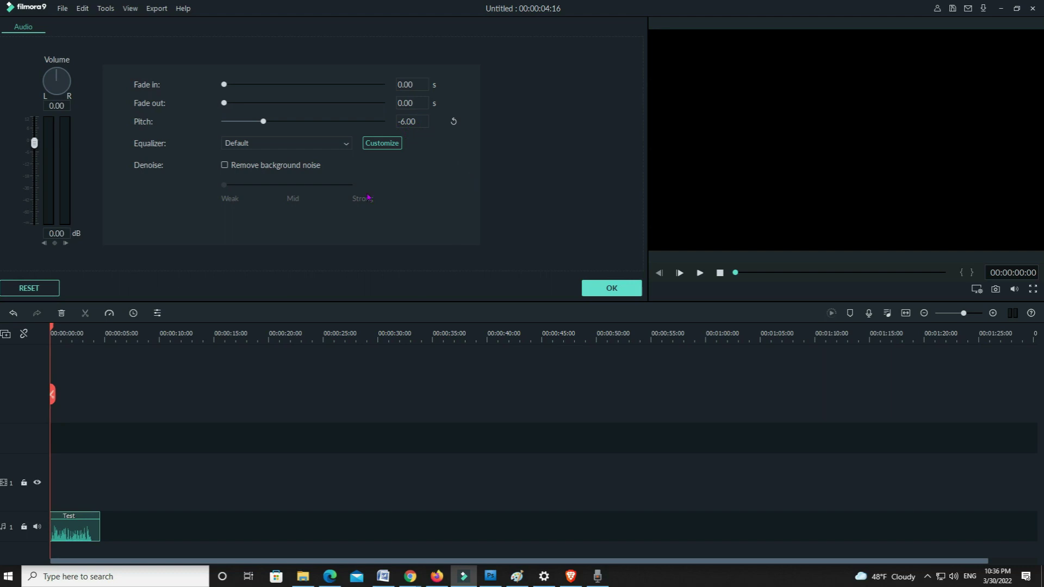
Raise the clip's pitch to -3 and play the whole clip
left_click(279, 124)
left_click_drag(278, 125, 285, 125)
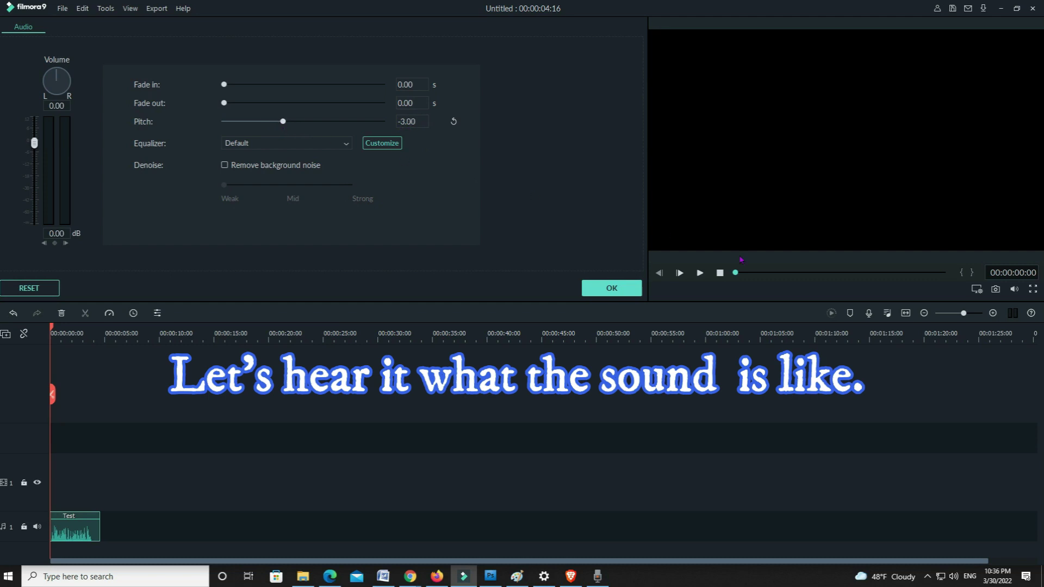
left_click(700, 273)
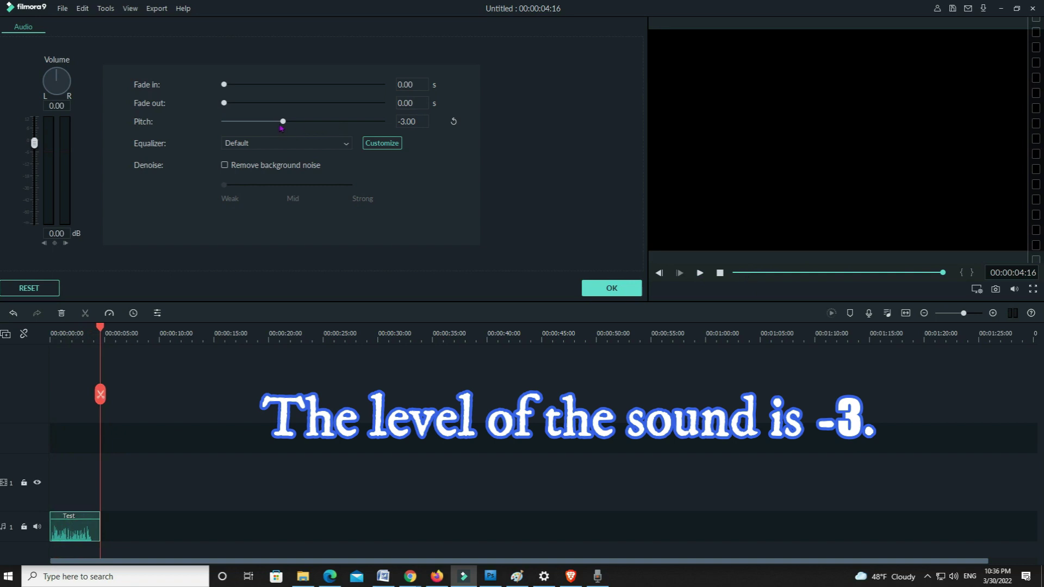
Bring the clip's pitch back to 0 and replay the original woman's voice from the start
left_click(283, 122)
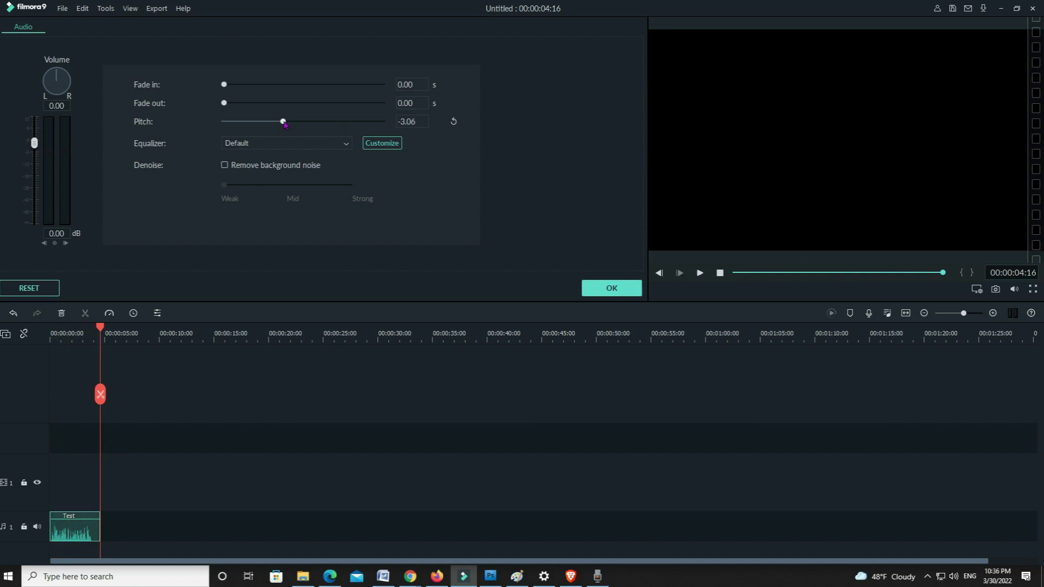
left_click_drag(285, 124, 291, 125)
left_click_drag(292, 125, 305, 135)
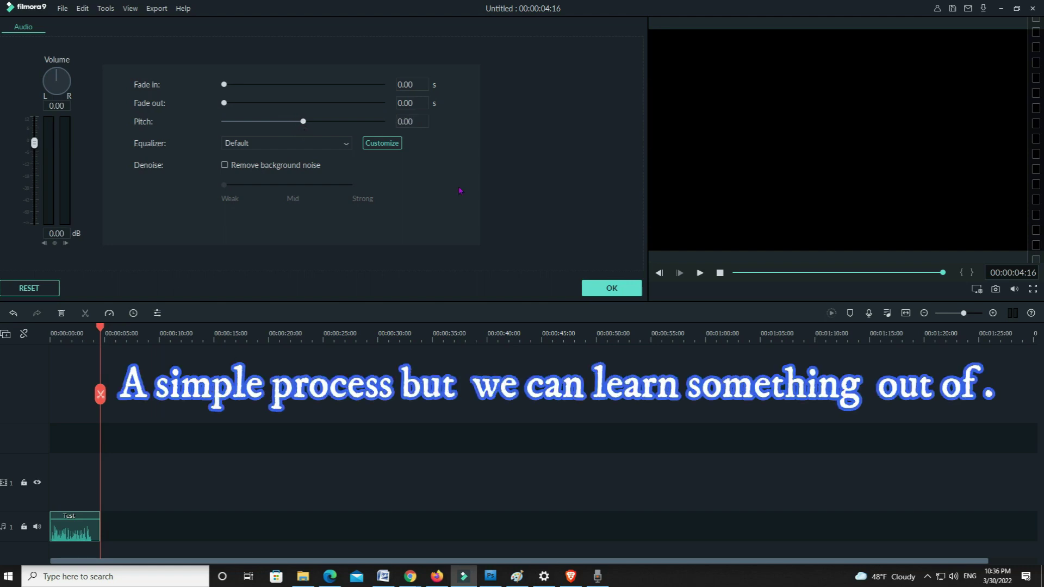
left_click(734, 276)
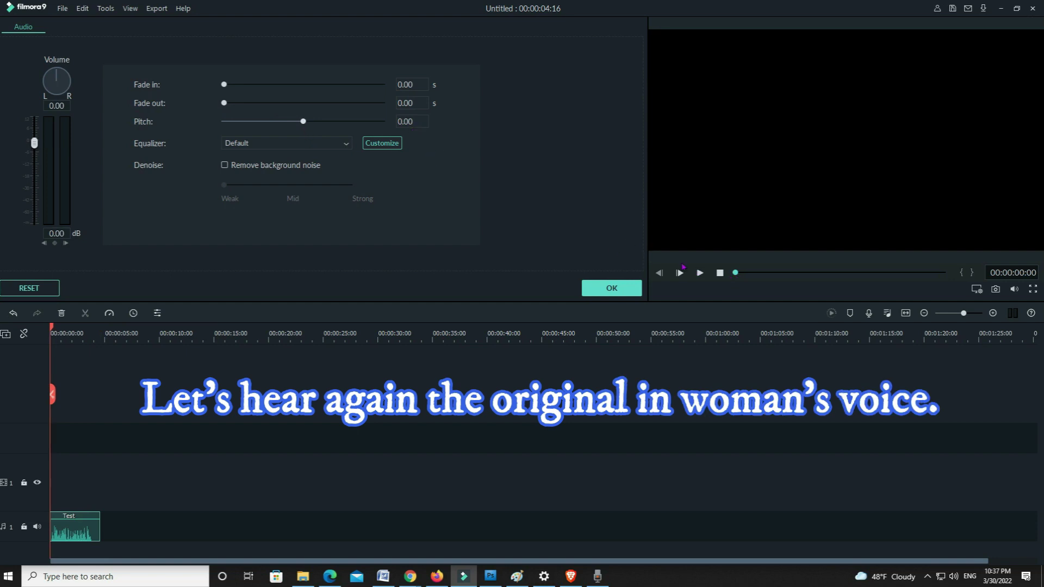
left_click(699, 272)
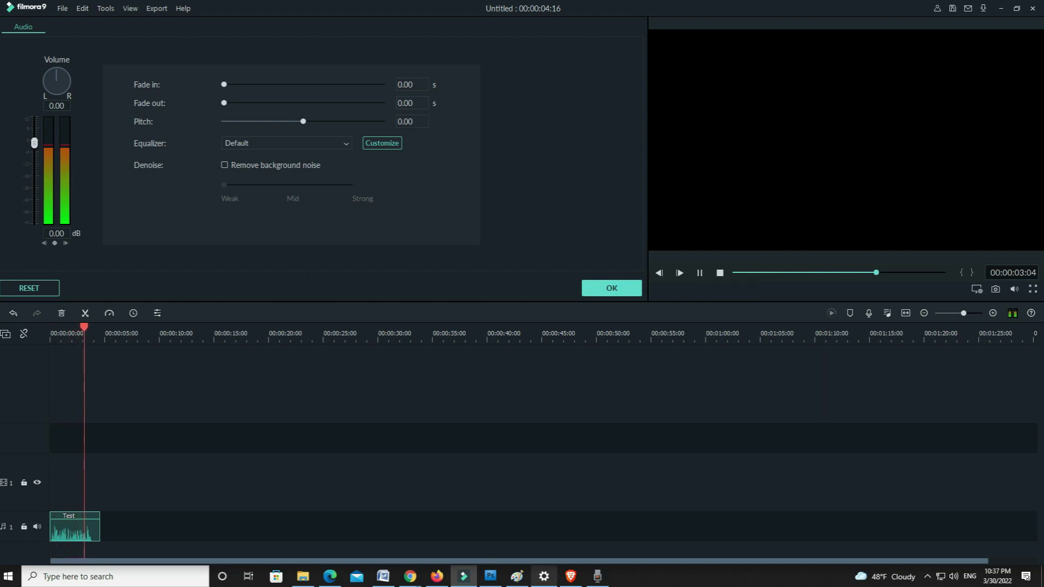
mouse_move(543, 575)
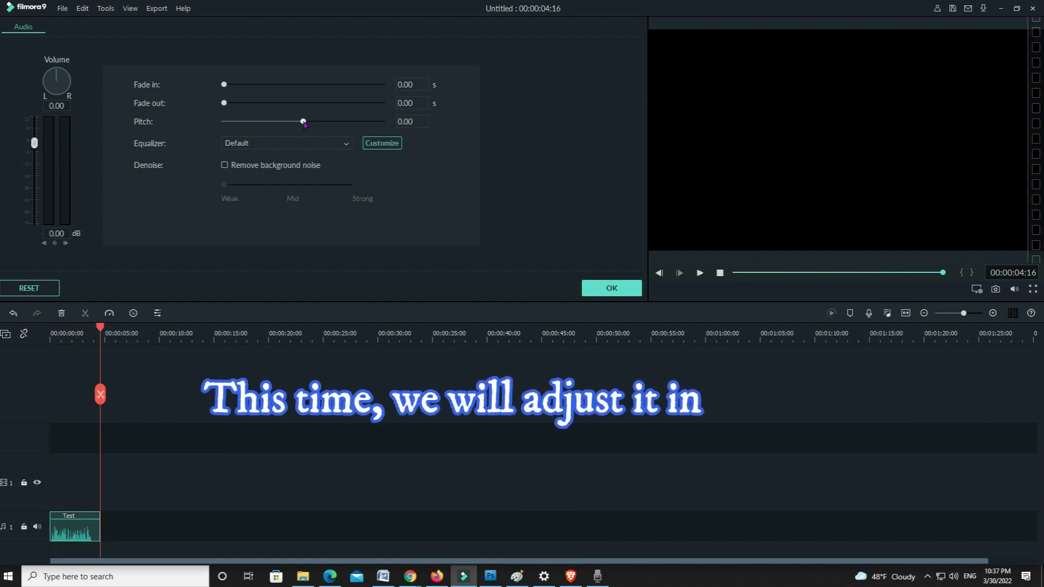
Raise the clip's pitch to 3 and play it from the start to hear a younger voice
left_click(306, 123)
left_click_drag(306, 122, 325, 133)
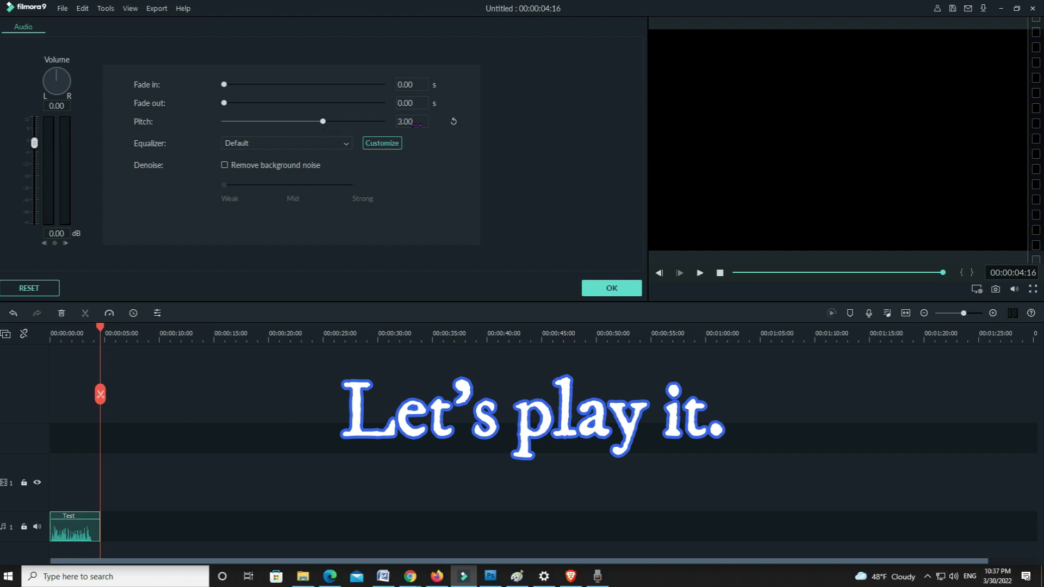
left_click(736, 273)
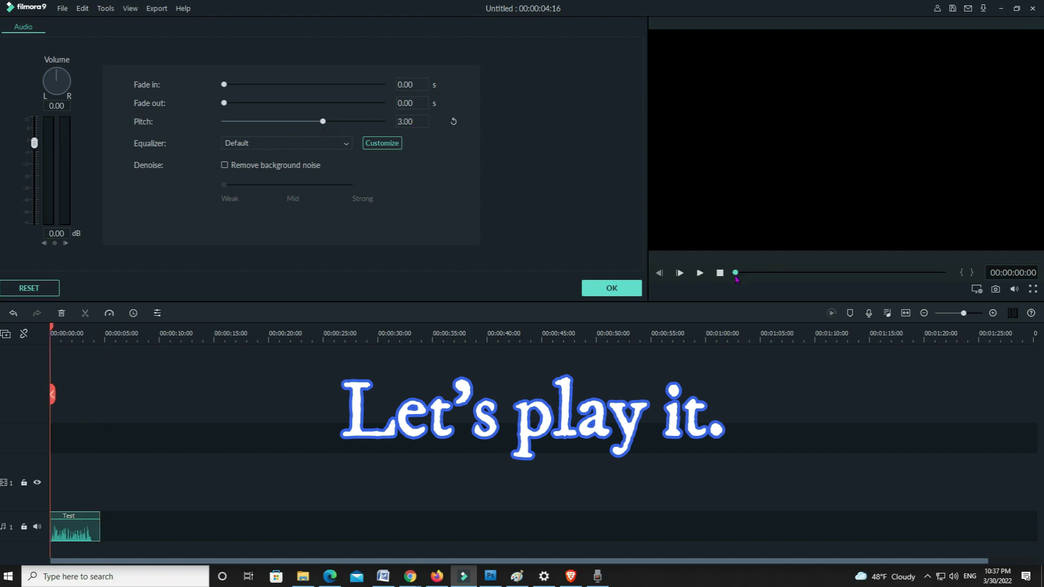
left_click(700, 272)
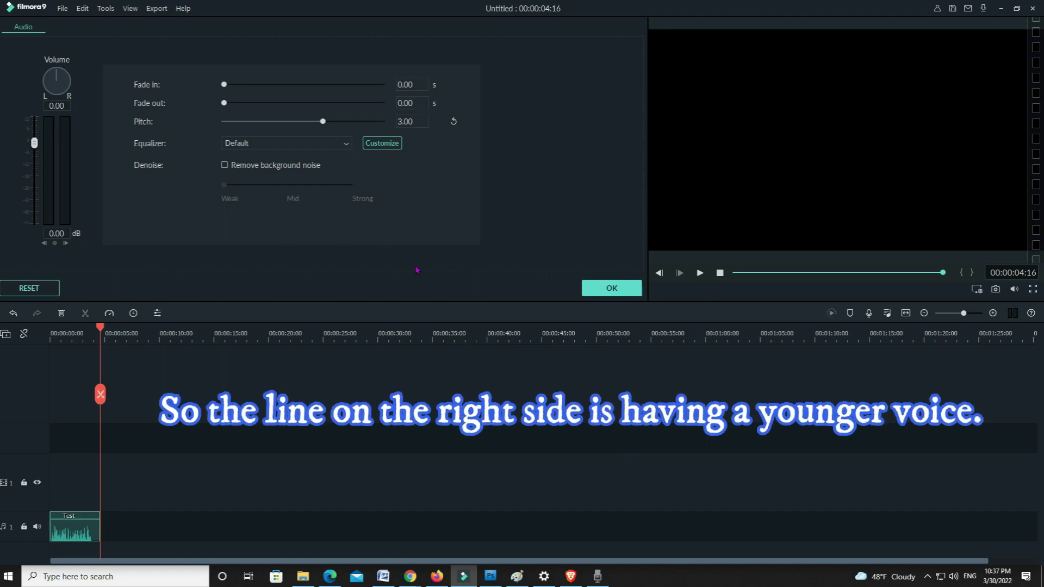
Preview the clip with its pitch at 5, and raise the pitch to 6 and play it again
left_click_drag(323, 122, 337, 126)
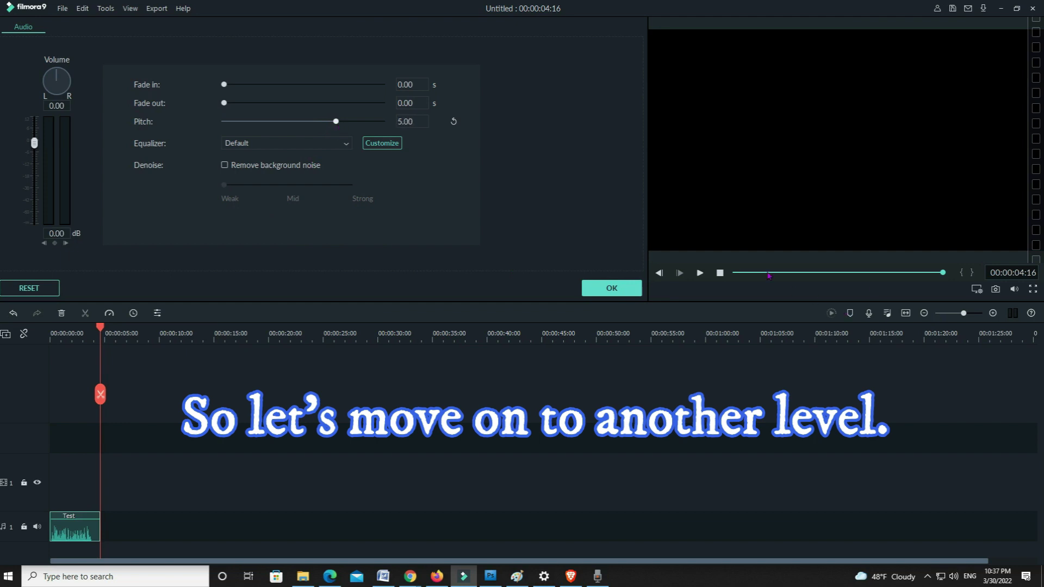
left_click(699, 273)
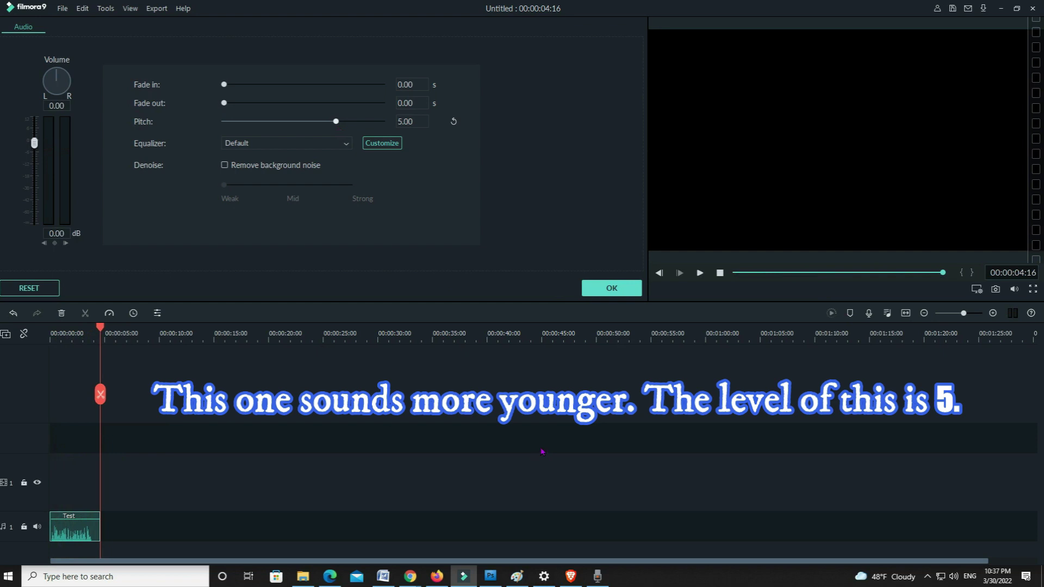
left_click_drag(336, 122, 343, 127)
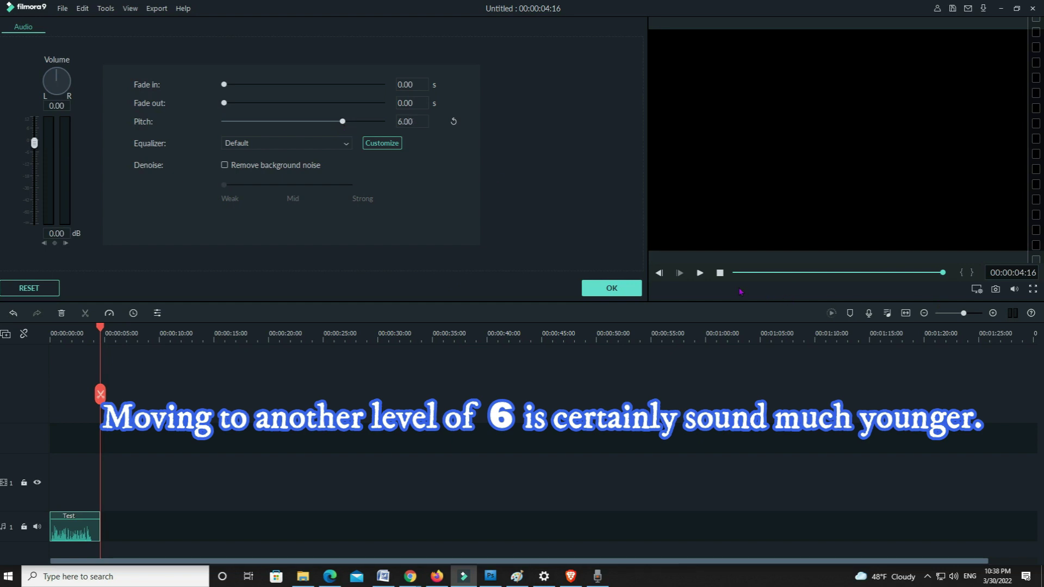
left_click(720, 272)
left_click(700, 273)
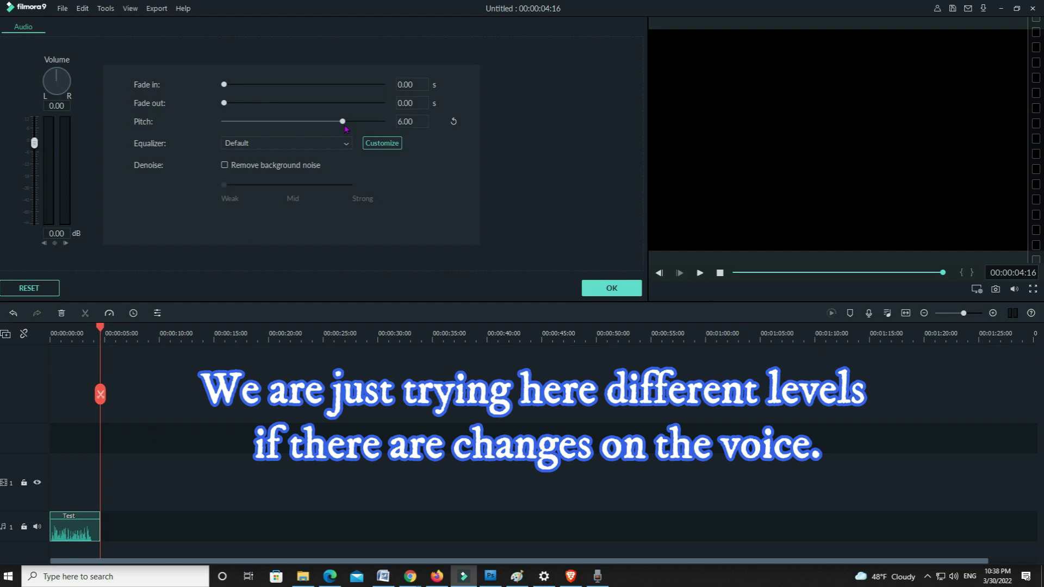
Raise the clip's pitch to 7 and play it from the start
left_click_drag(344, 123, 349, 124)
left_click(732, 274)
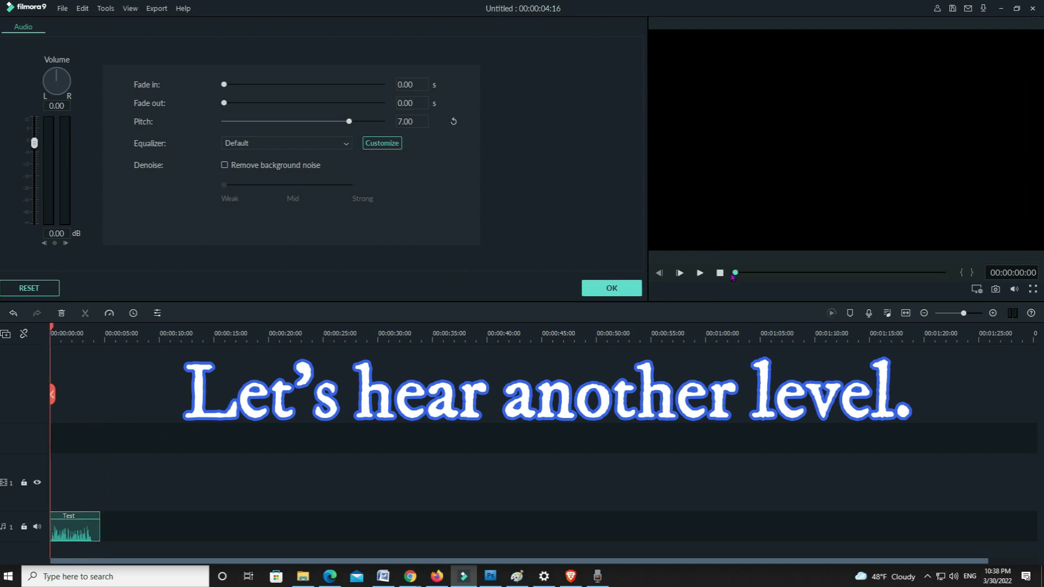
left_click(700, 273)
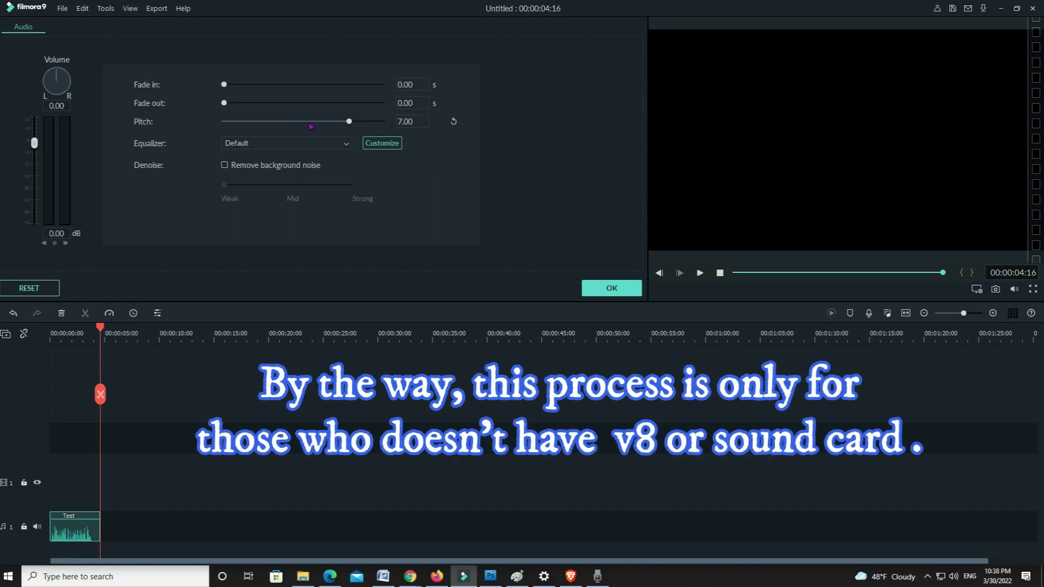
Set the clip's pitch to 8 and play it again from the start
left_click(368, 122)
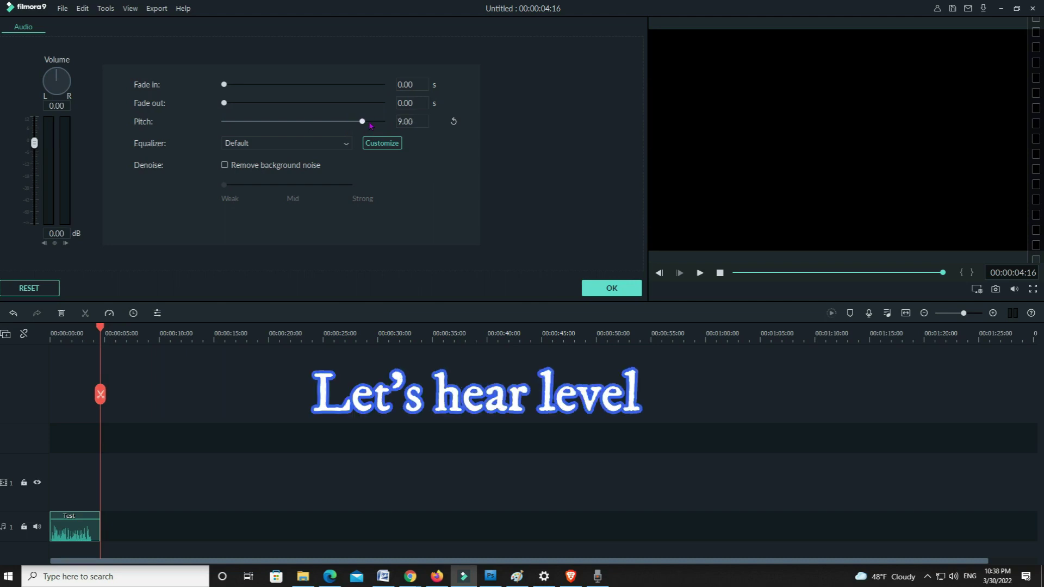
left_click_drag(362, 127, 360, 126)
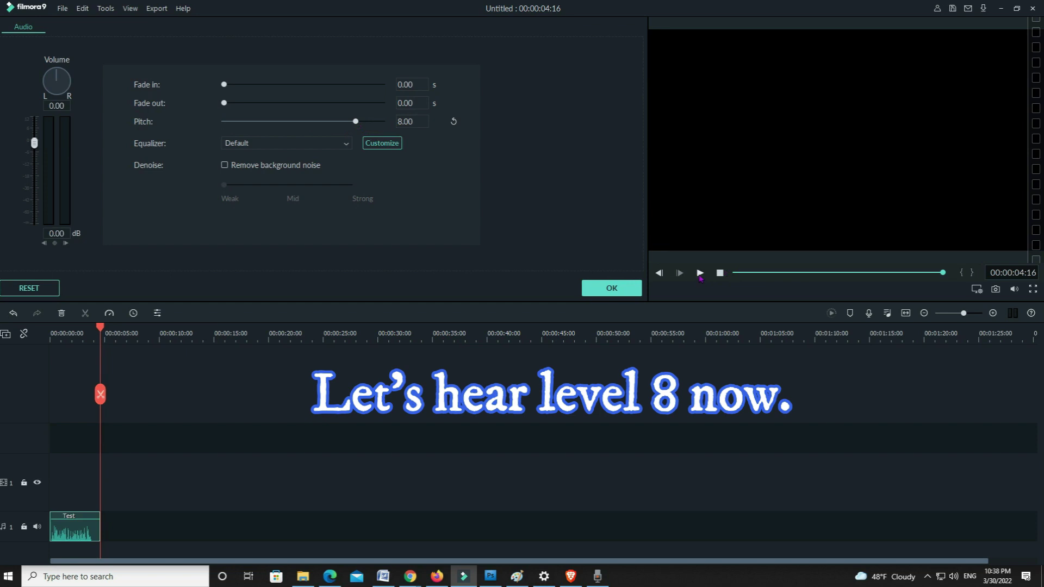
left_click(721, 274)
left_click(705, 279)
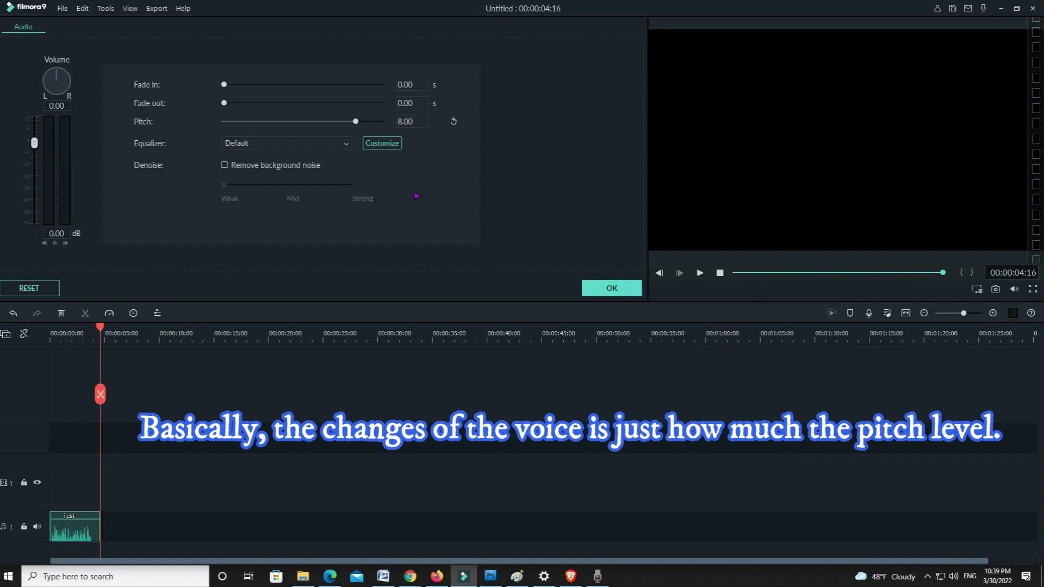
Raise the clip's pitch to 10 and play it from the start, and lower the pitch to 1
left_click_drag(358, 126, 370, 127)
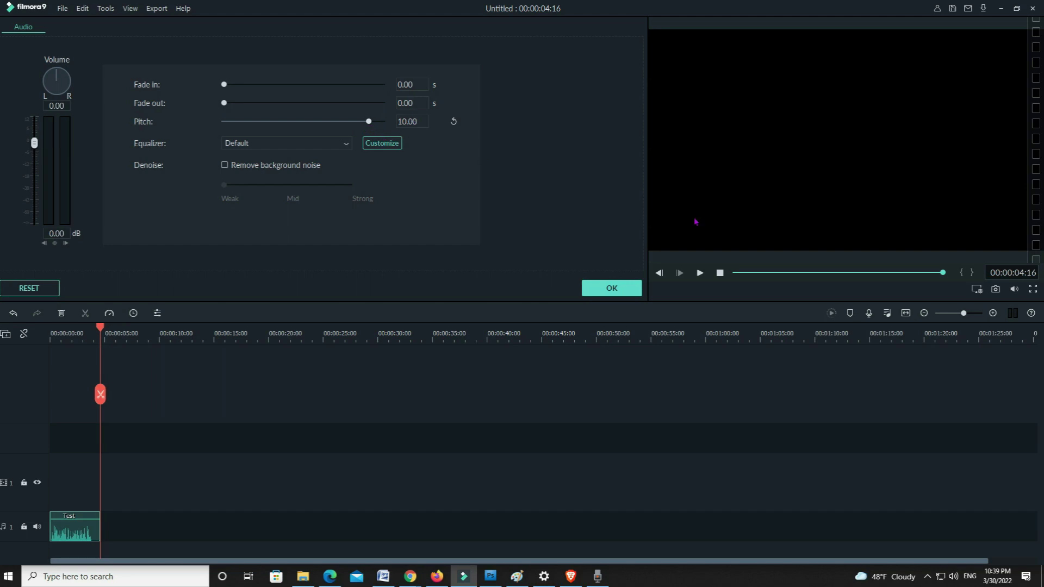
left_click(720, 273)
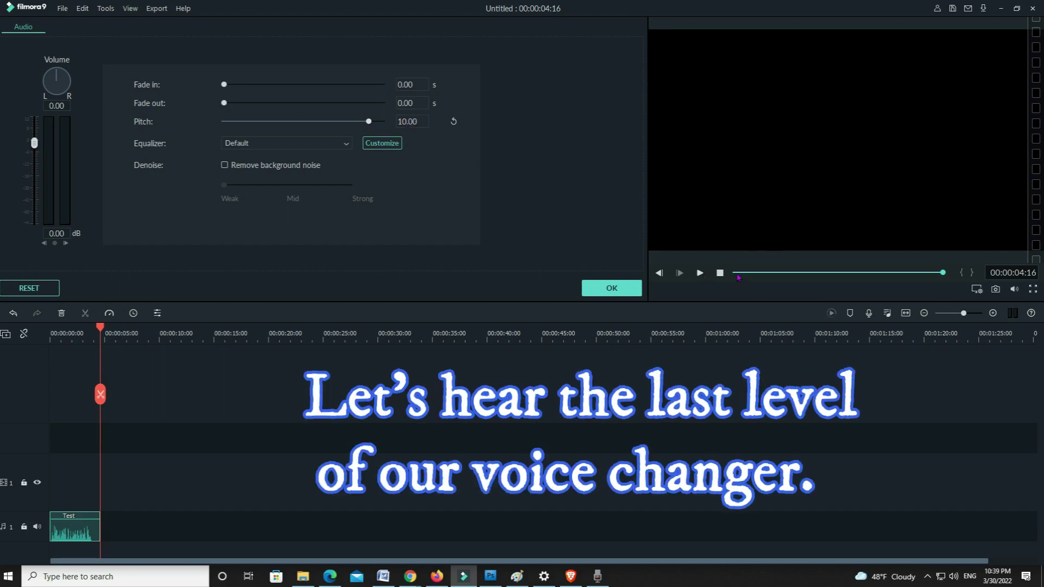
left_click(701, 276)
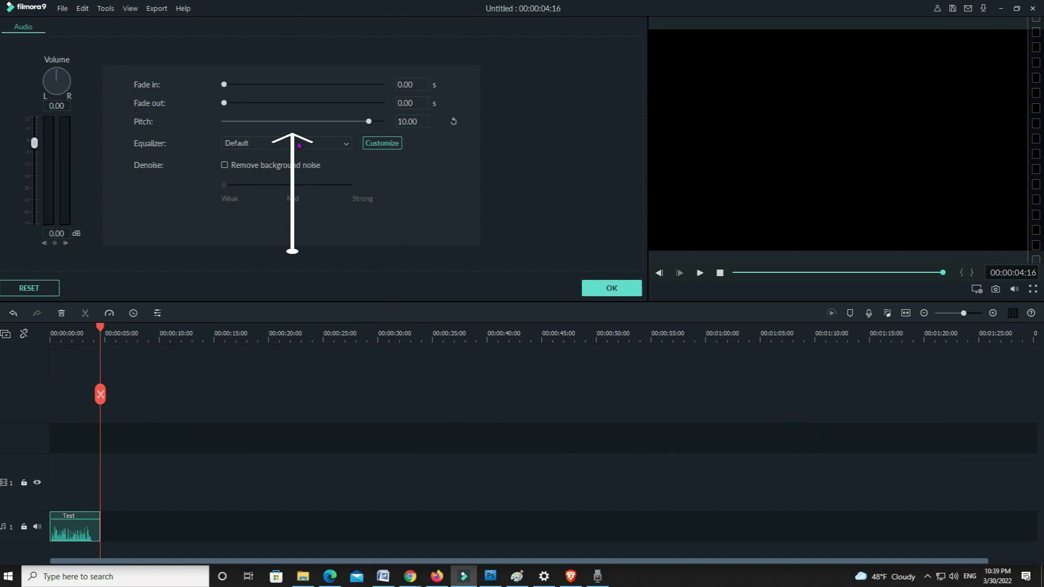
mouse_move(374, 124)
left_mouse_down()
mouse_move(224, 123)
mouse_move(312, 123)
mouse_move(310, 136)
left_mouse_up()
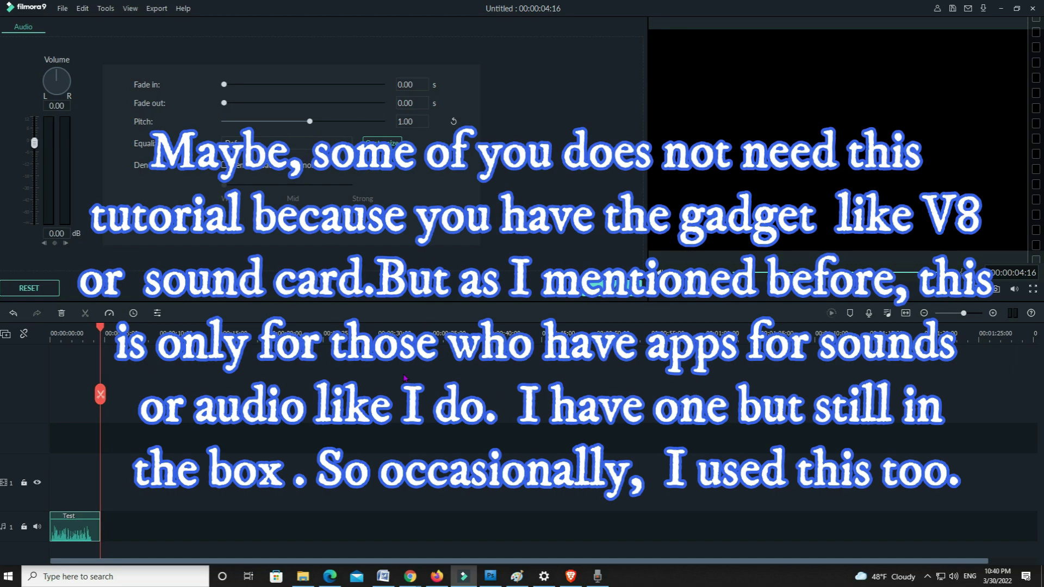